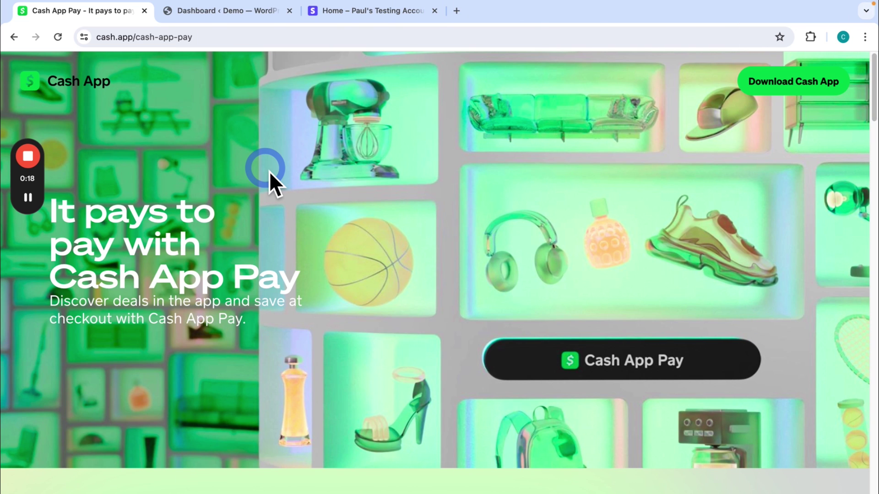
Step: Open MemberPress Payments settings and review the connected Stripe gateway using Stripe Elements in test mode
{"action": "left_click", "coordinate": [245, 19]}
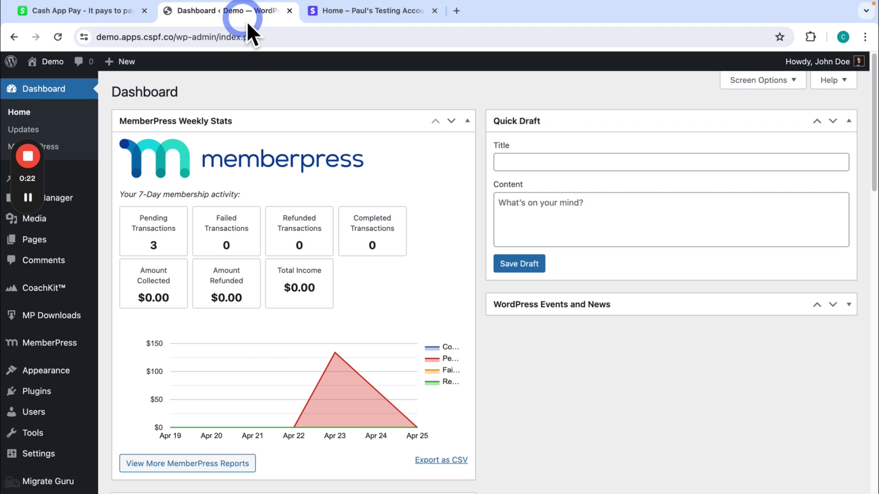
{"action": "mouse_move", "coordinate": [77, 352]}
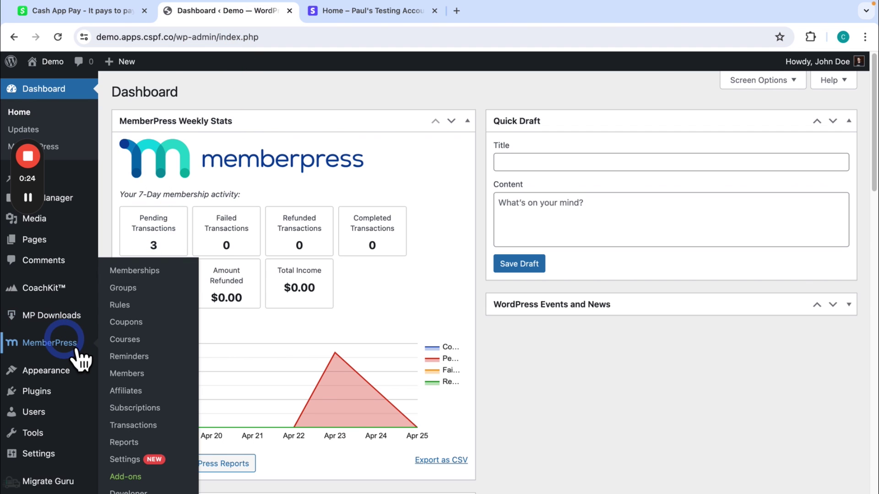
{"action": "left_click", "coordinate": [136, 462]}
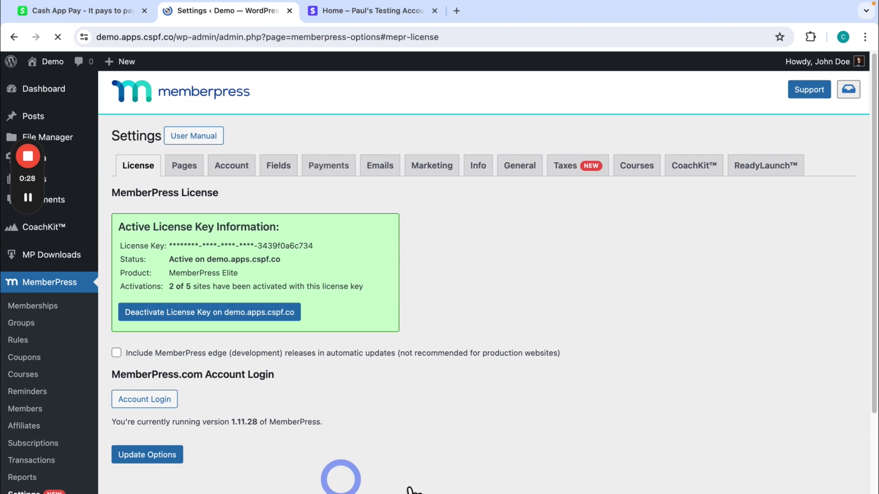
{"action": "left_click", "coordinate": [338, 166]}
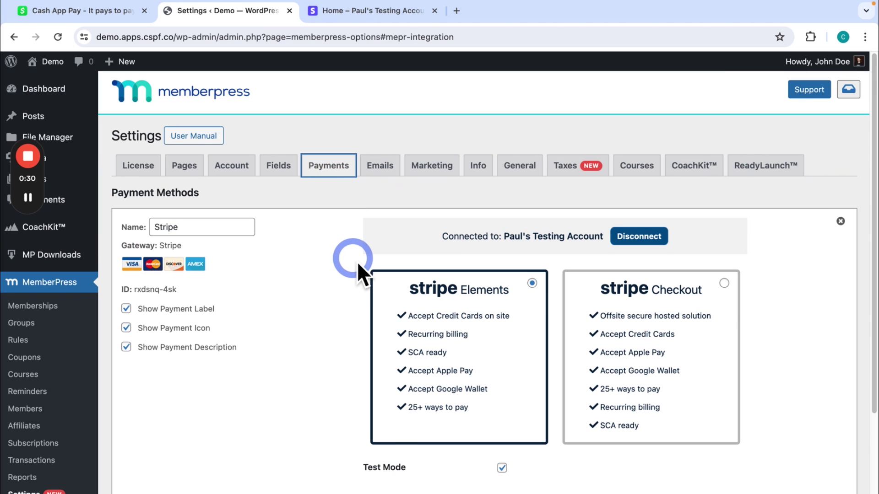
{"action": "scroll", "coordinate": [359, 269], "scroll_direction": "down", "scroll_amount": 3}
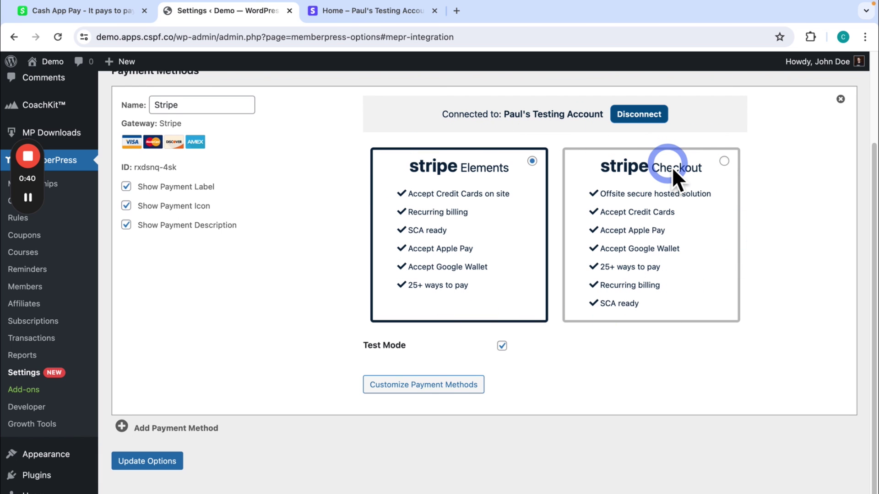
{"action": "scroll", "coordinate": [671, 167], "scroll_direction": "up", "scroll_amount": 3}
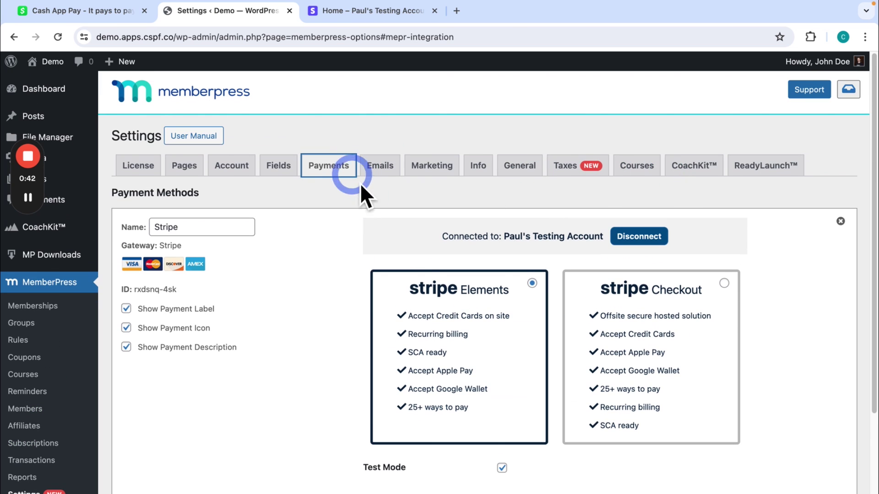
{"action": "scroll", "coordinate": [424, 265], "scroll_direction": "down", "scroll_amount": 1}
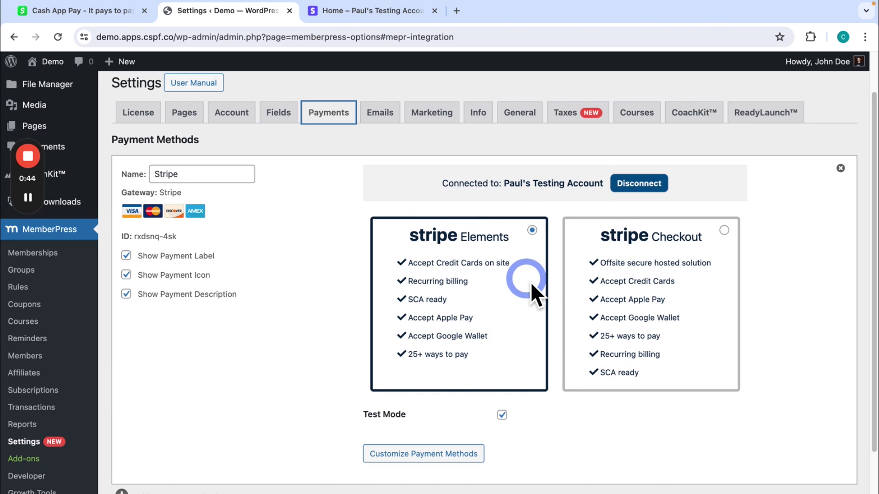
{"action": "scroll", "coordinate": [525, 279], "scroll_direction": "up", "scroll_amount": 1}
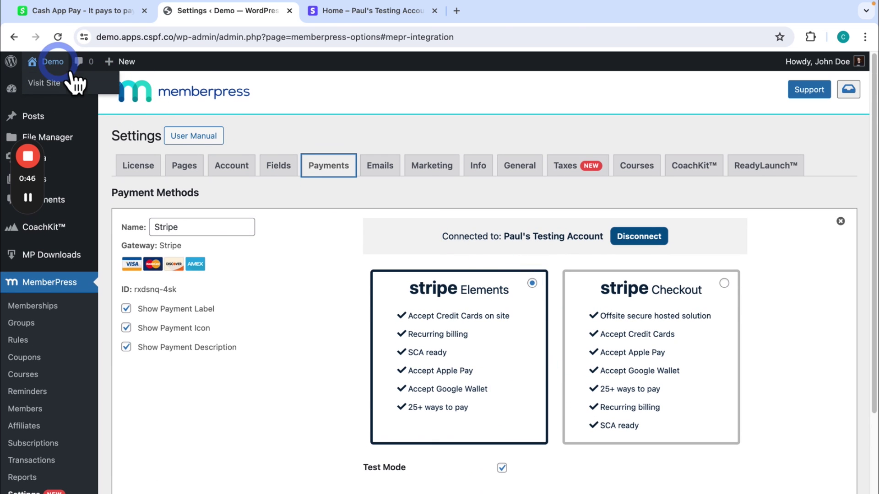
Step: Open the demo site incognito and bring up the Elite plan's $500/year checkout with card fields
{"action": "right_click", "coordinate": [71, 85]}
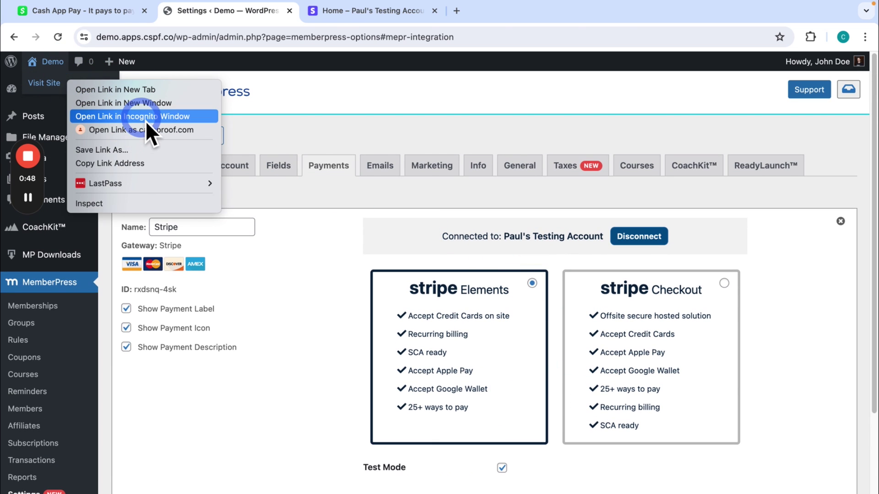
{"action": "left_click", "coordinate": [145, 121]}
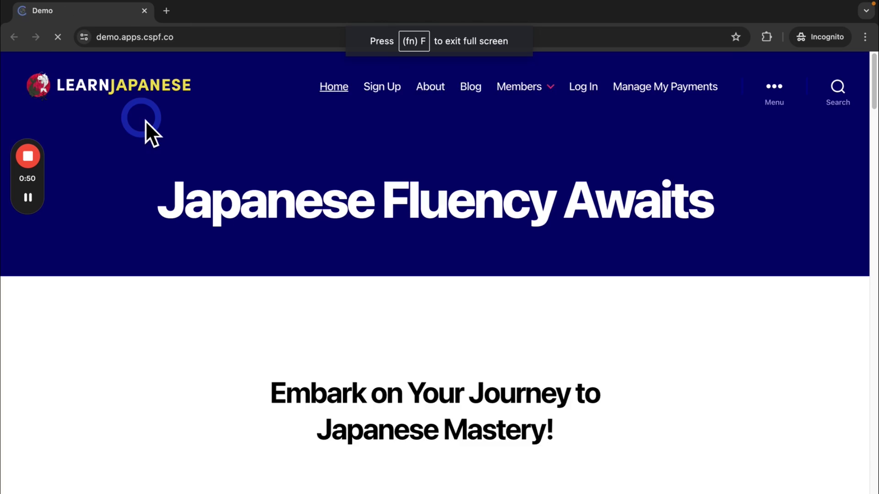
{"action": "left_click", "coordinate": [375, 90]}
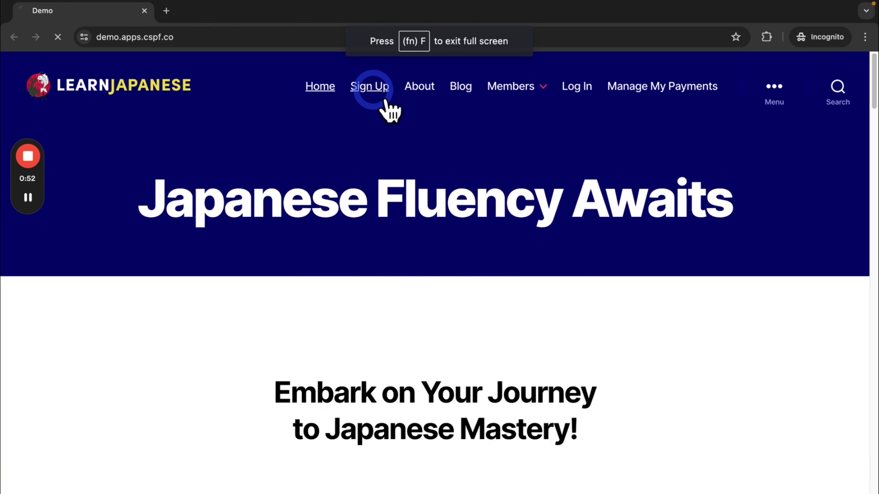
{"action": "scroll", "coordinate": [458, 160], "scroll_direction": "down", "scroll_amount": 1}
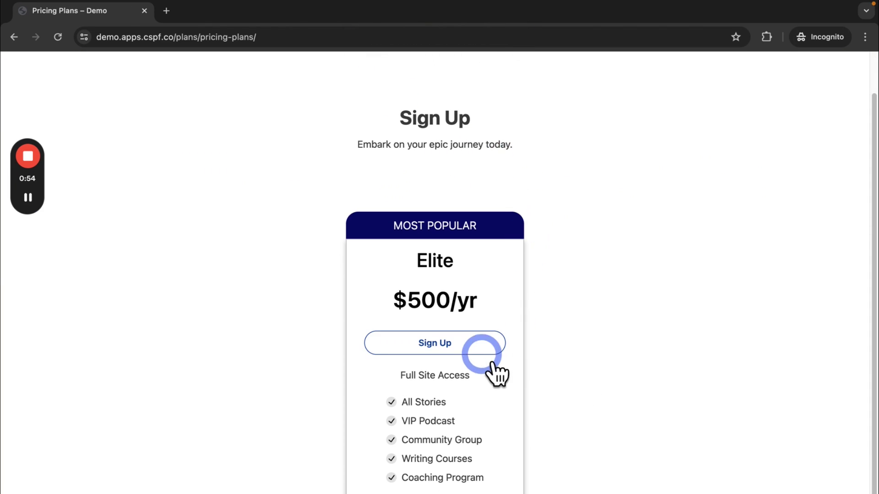
{"action": "left_click", "coordinate": [476, 347]}
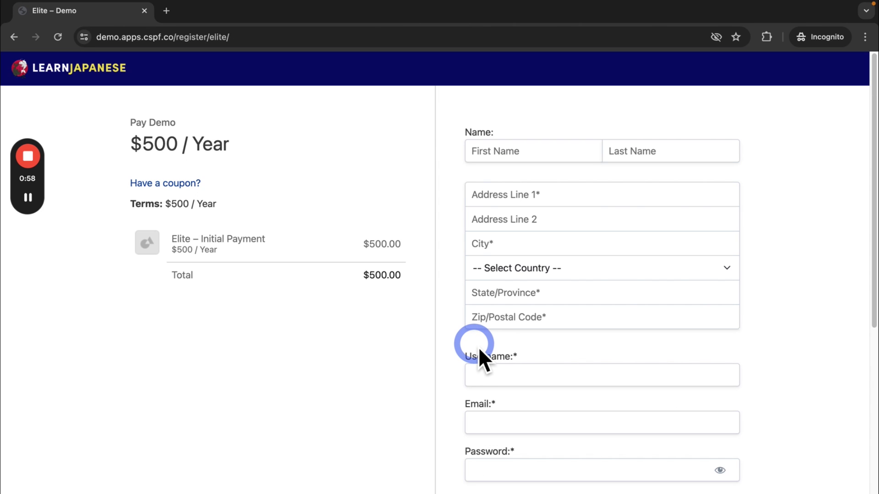
{"action": "scroll", "coordinate": [480, 343], "scroll_direction": "down", "scroll_amount": 8}
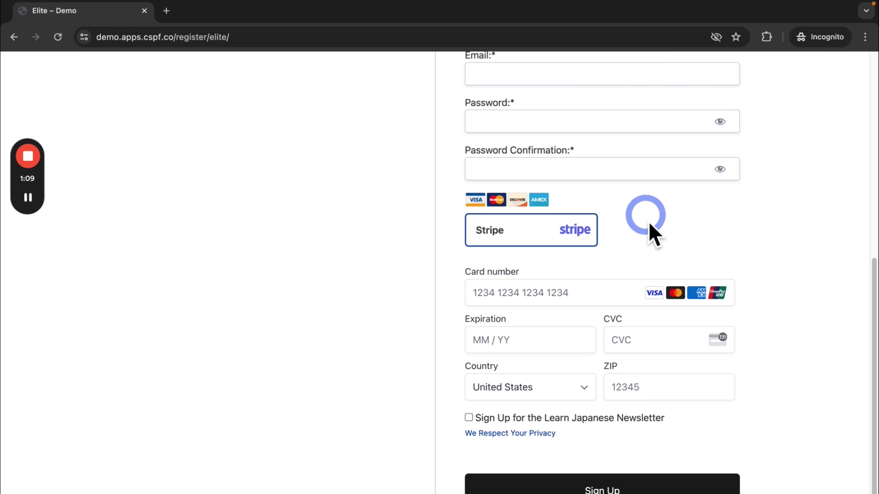
Step: Close the incognito checkout tab and switch to the Stripe testing account's Home tab
{"action": "left_click", "coordinate": [144, 10]}
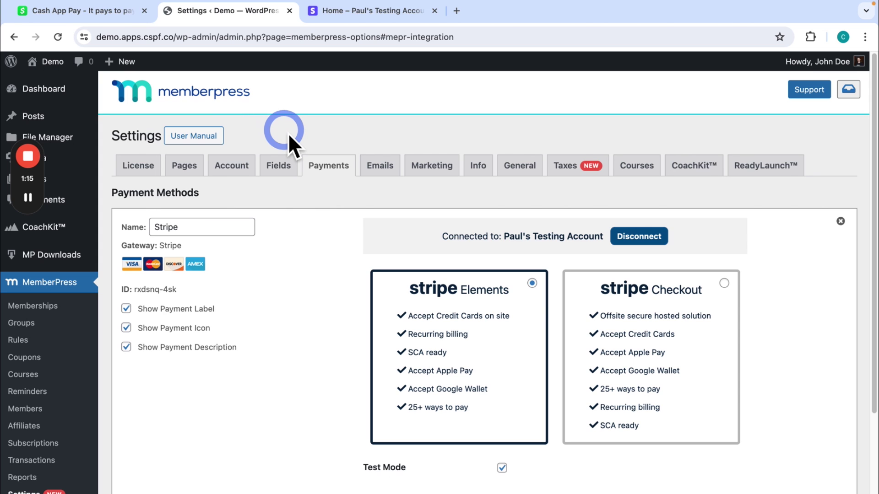
{"action": "left_click", "coordinate": [341, 16]}
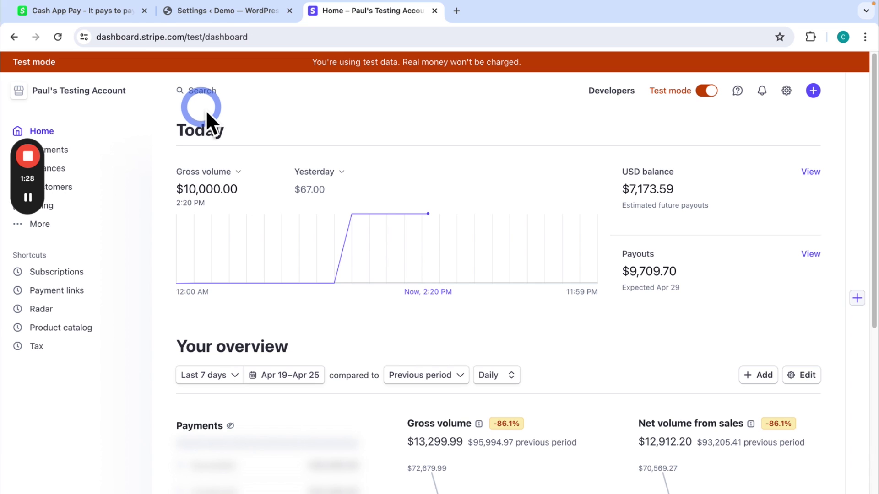
Step: Turn on Cash App Pay under Wallets in Stripe's Payments > Payment methods settings
{"action": "left_click", "coordinate": [786, 91]}
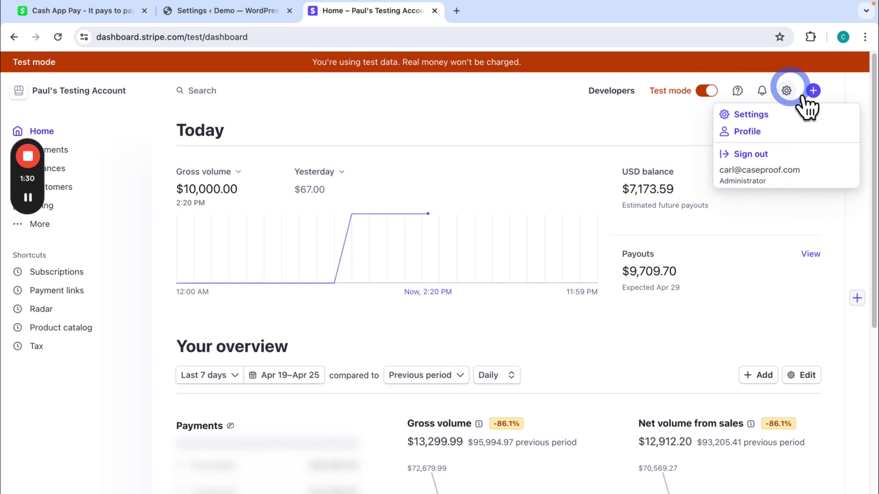
{"action": "left_click", "coordinate": [766, 114]}
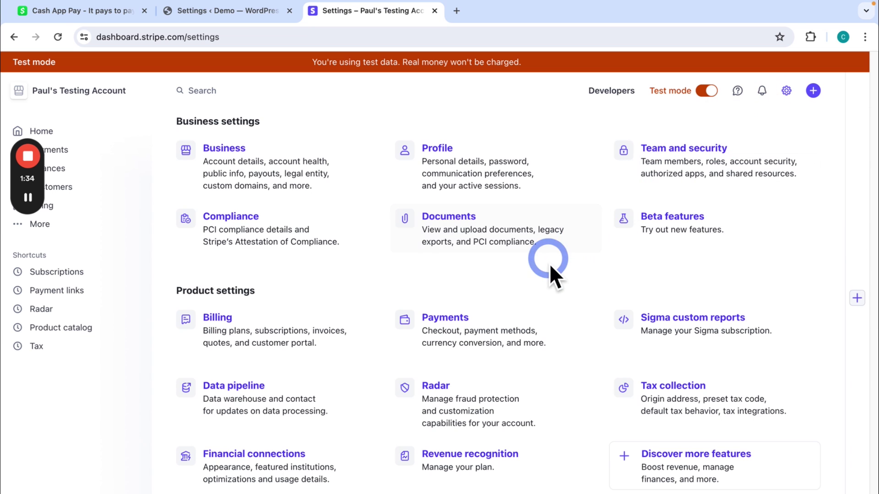
{"action": "left_click", "coordinate": [463, 317]}
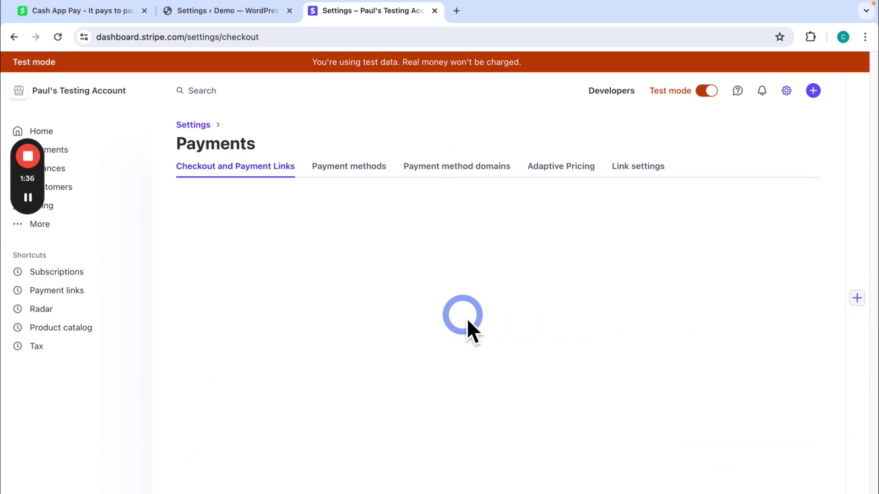
{"action": "left_click", "coordinate": [364, 168]}
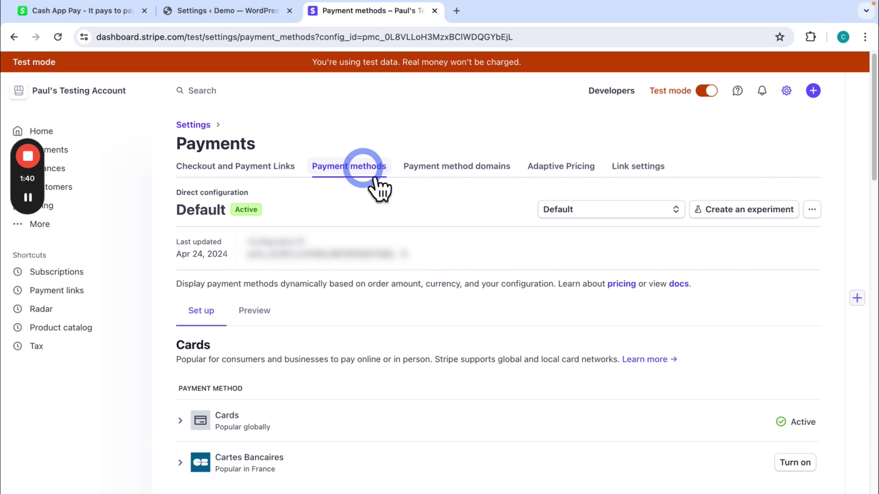
{"action": "scroll", "coordinate": [415, 226], "scroll_direction": "down", "scroll_amount": 5}
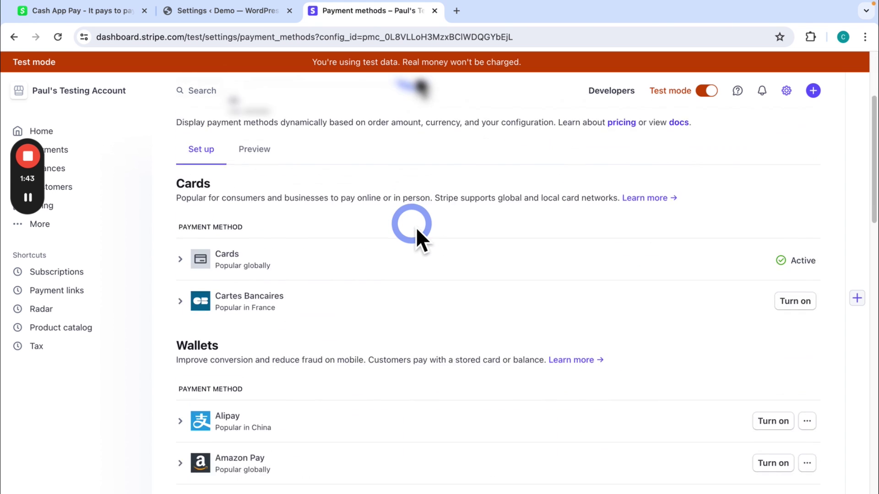
{"action": "scroll", "coordinate": [417, 227], "scroll_direction": "down", "scroll_amount": 4}
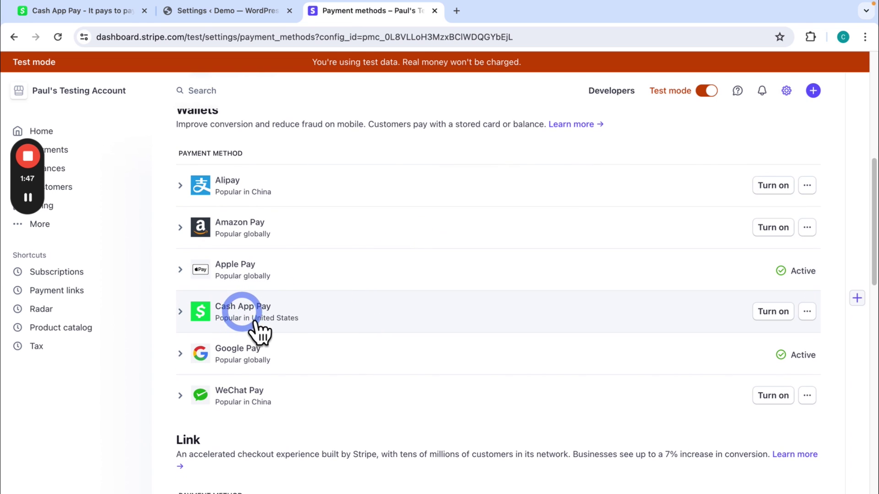
{"action": "left_click", "coordinate": [778, 314]}
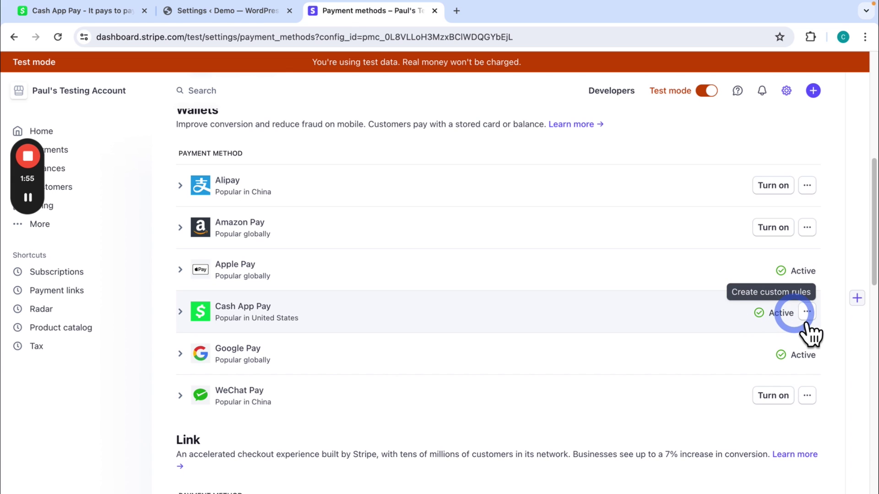
{"action": "left_click", "coordinate": [260, 12]}
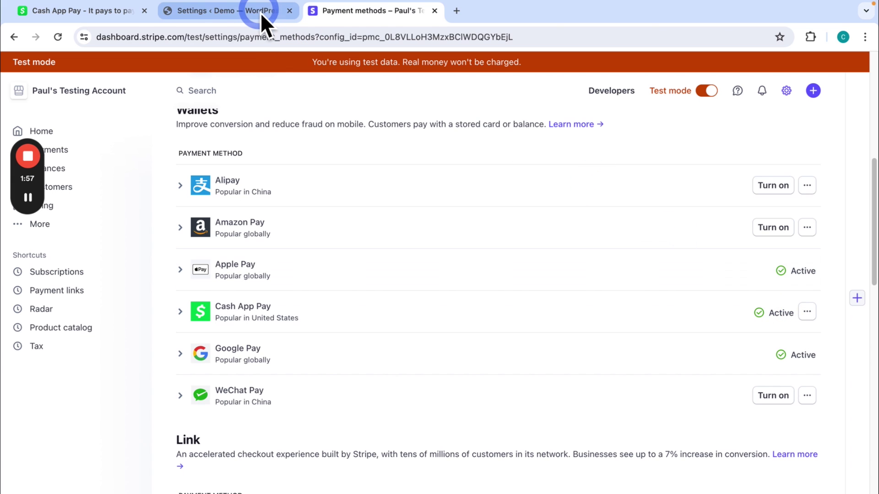
Step: Enable Cash App Pay alongside Link in the Stripe gateway's Customize Payment Methods and apply it
{"action": "left_click", "coordinate": [259, 13]}
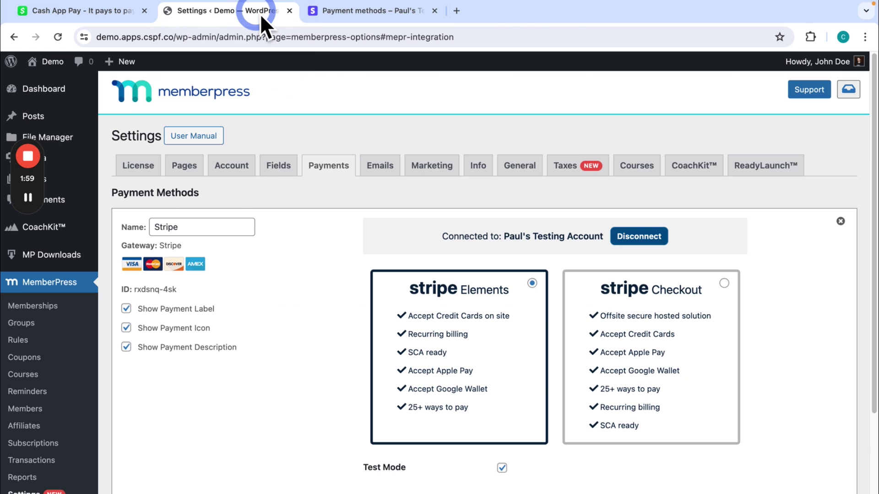
{"action": "scroll", "coordinate": [279, 156], "scroll_direction": "down", "scroll_amount": 1}
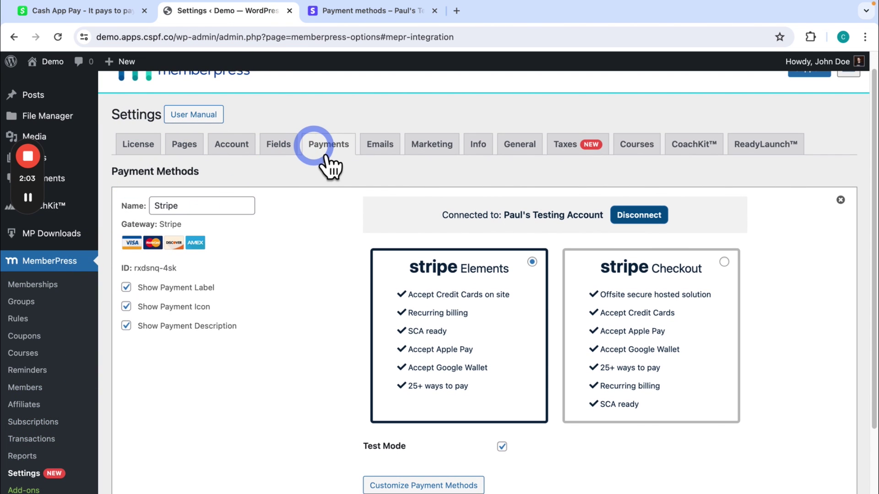
{"action": "scroll", "coordinate": [338, 245], "scroll_direction": "down", "scroll_amount": 2}
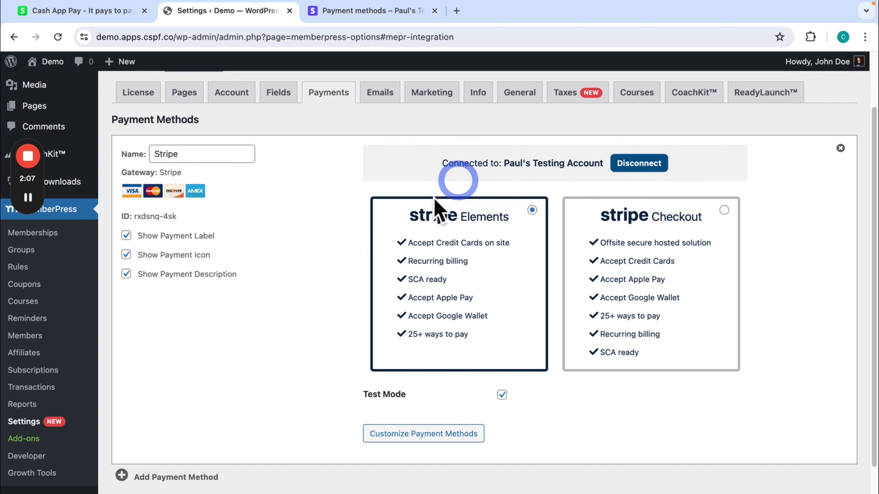
{"action": "scroll", "coordinate": [264, 270], "scroll_direction": "down", "scroll_amount": 2}
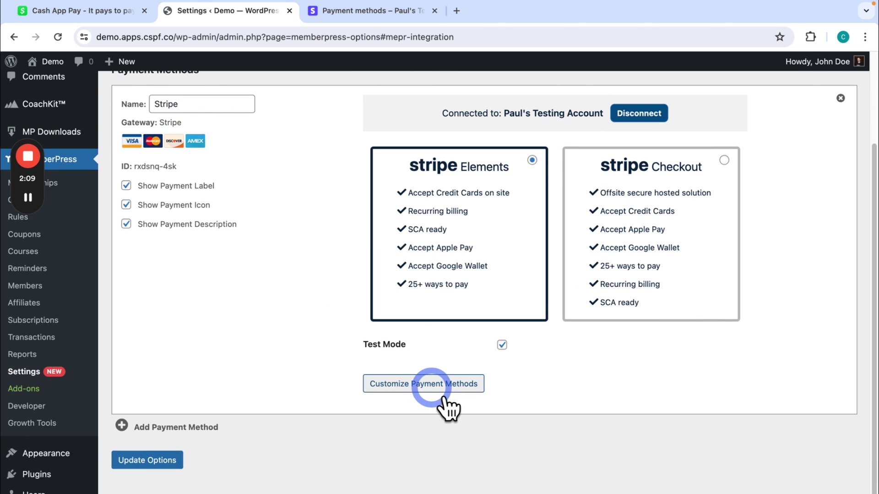
{"action": "left_click", "coordinate": [437, 387]}
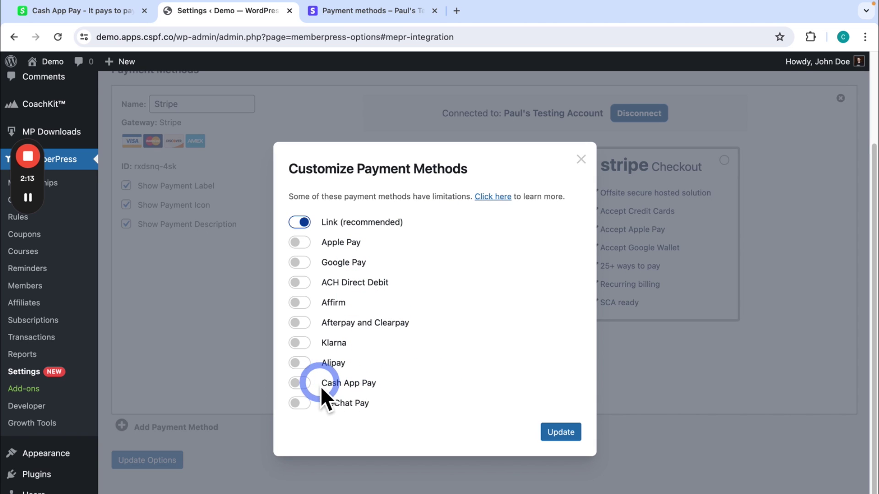
{"action": "left_click", "coordinate": [305, 384]}
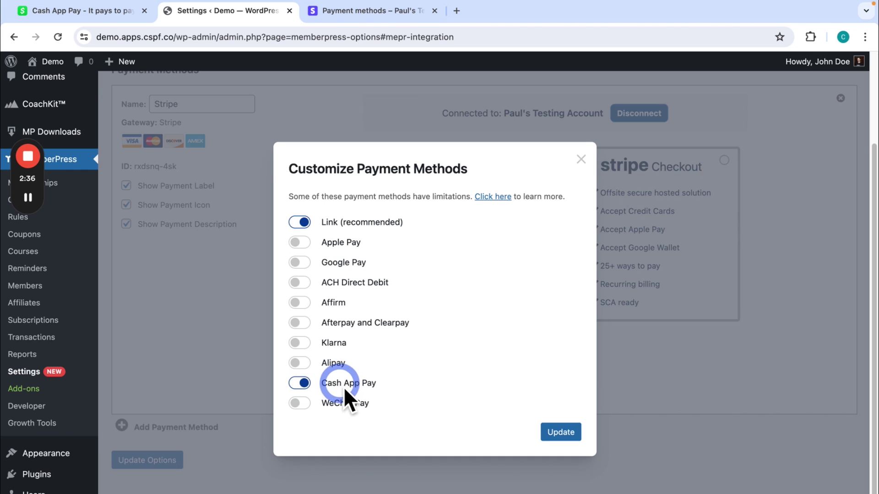
{"action": "left_click", "coordinate": [578, 437]}
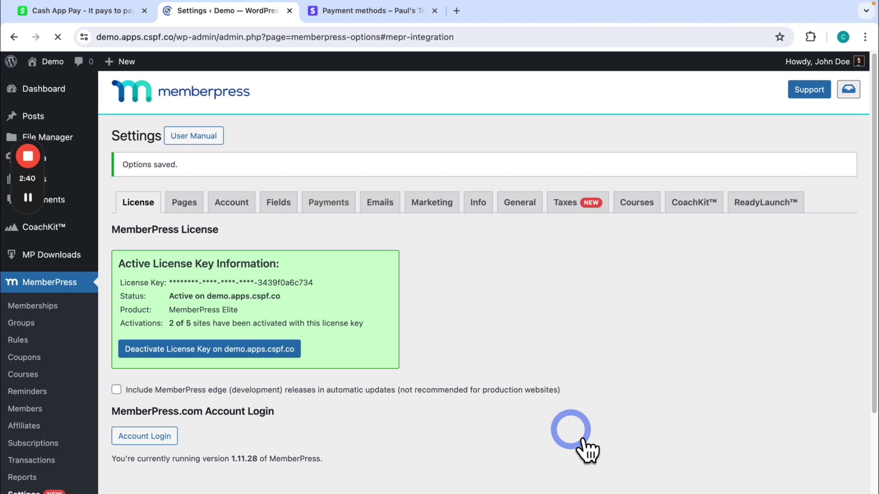
Step: Save the MemberPress Payments settings with Update Options and check the 'Options saved.' notice
{"action": "scroll", "coordinate": [576, 352], "scroll_direction": "down", "scroll_amount": 3}
{"action": "scroll", "coordinate": [597, 359], "scroll_direction": "down", "scroll_amount": 1}
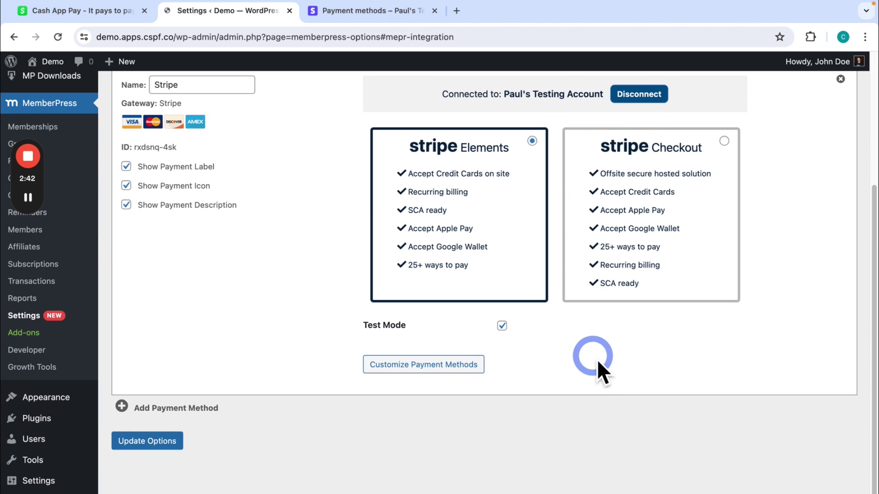
{"action": "left_click", "coordinate": [158, 455]}
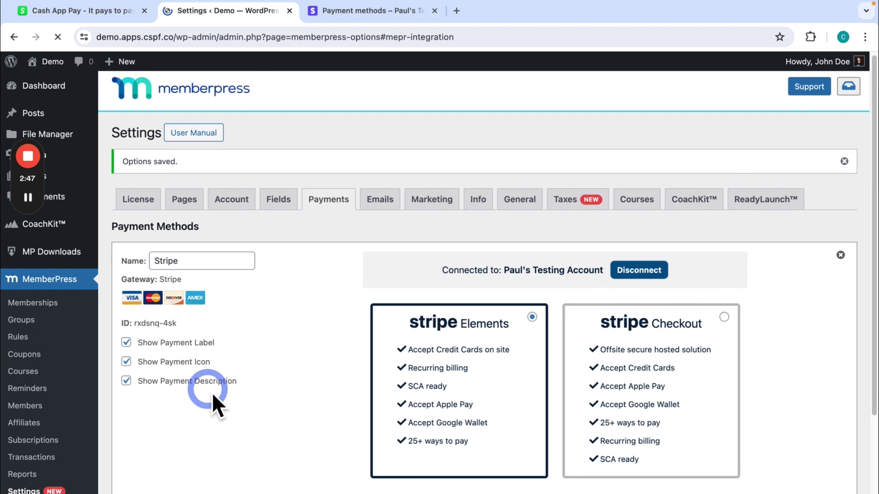
{"action": "scroll", "coordinate": [214, 386], "scroll_direction": "down", "scroll_amount": 1}
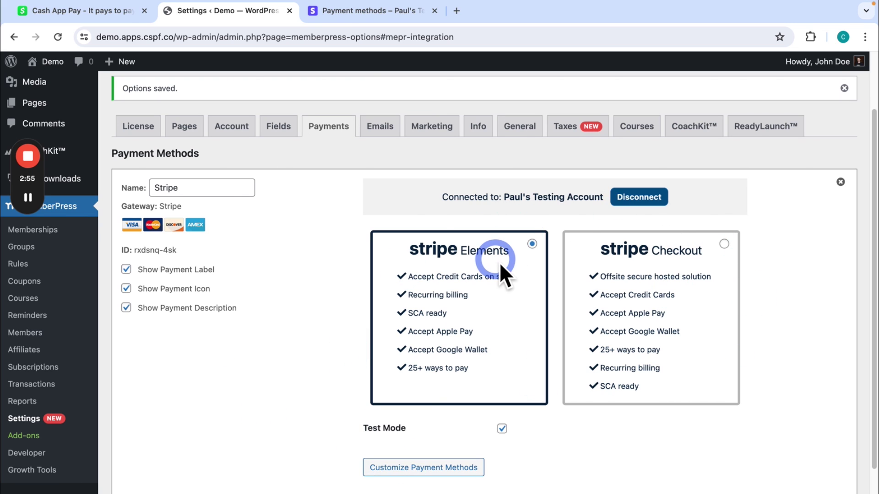
{"action": "scroll", "coordinate": [478, 262], "scroll_direction": "up", "scroll_amount": 3}
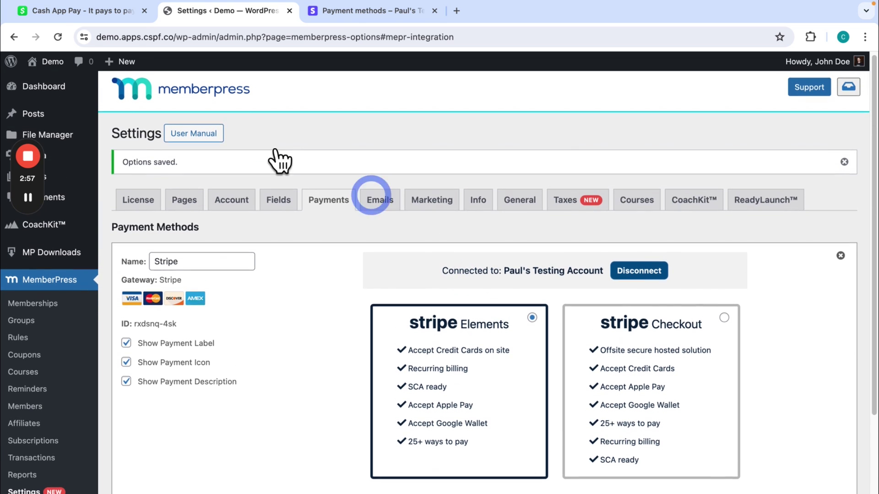
Step: Open the Elite plan checkout on the demo site in an incognito window
{"action": "right_click", "coordinate": [73, 76]}
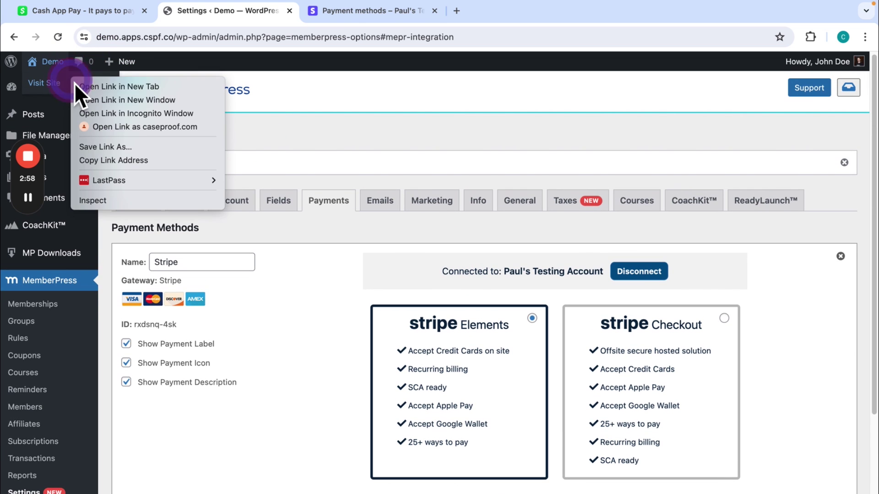
{"action": "left_click", "coordinate": [137, 119]}
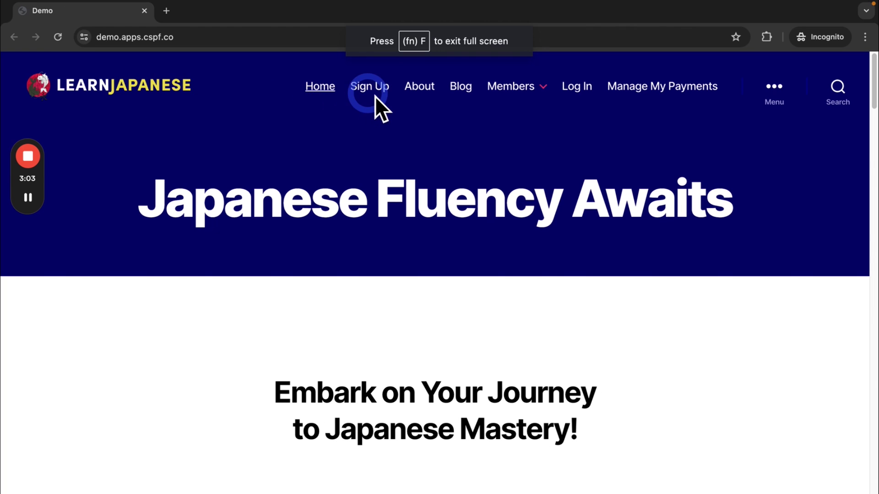
{"action": "left_click", "coordinate": [372, 87]}
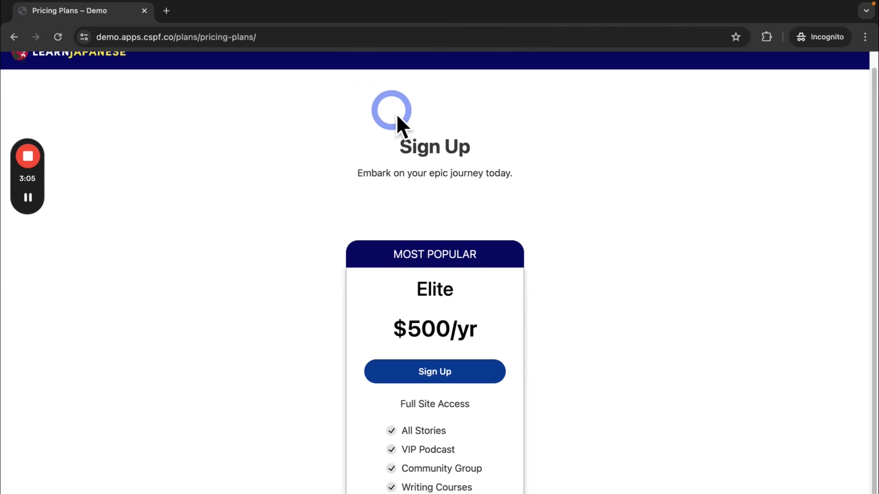
{"action": "left_click", "coordinate": [476, 338]}
{"action": "left_click", "coordinate": [475, 337]}
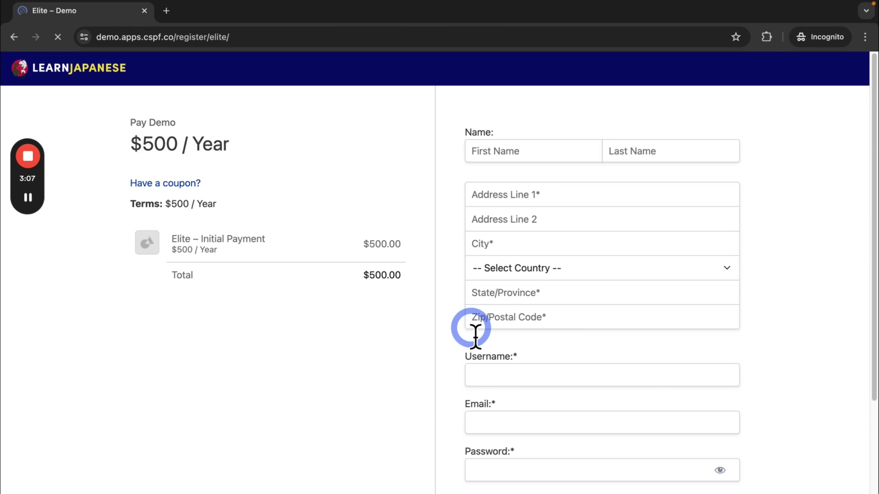
{"action": "scroll", "coordinate": [486, 337], "scroll_direction": "down", "scroll_amount": 9}
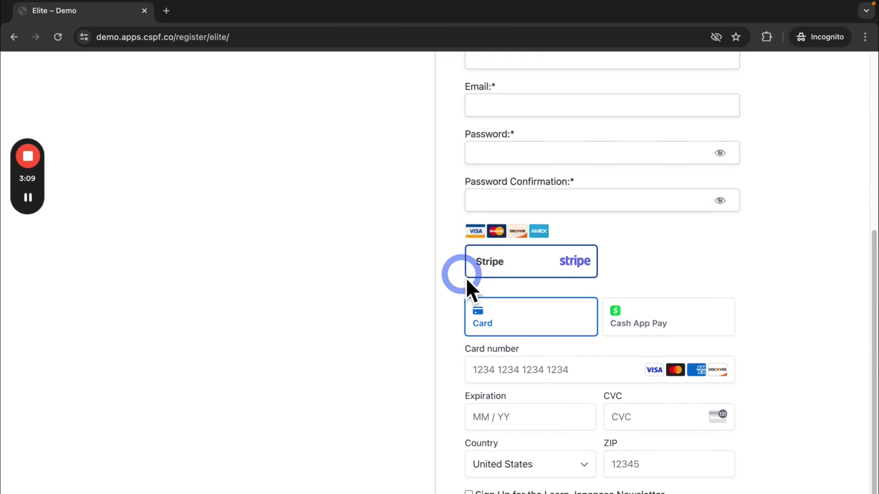
Step: Select Cash App Pay instead of Card as the checkout payment method
{"action": "left_click", "coordinate": [681, 251]}
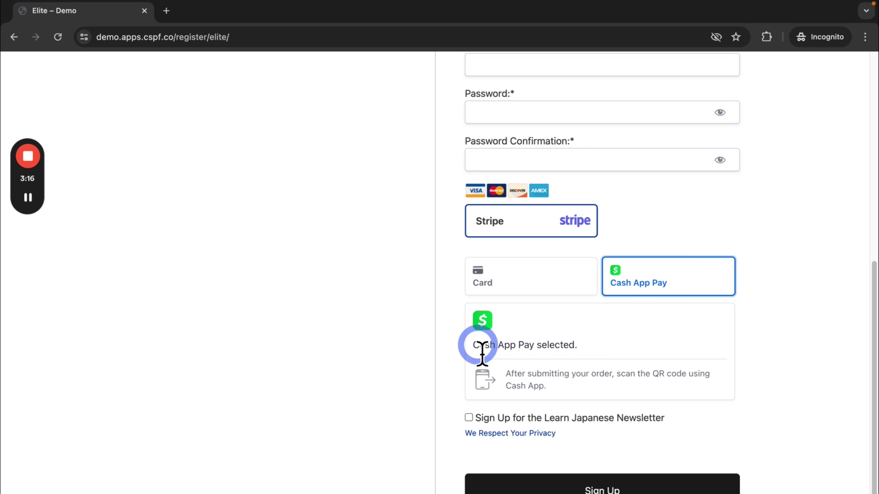
{"action": "left_click_drag", "start_coordinate": [479, 346], "coordinate": [499, 366]}
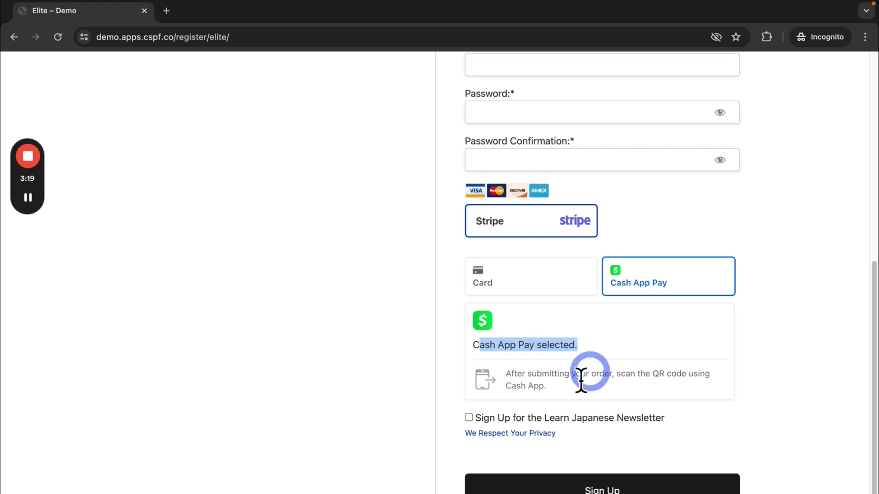
{"action": "left_click", "coordinate": [607, 366]}
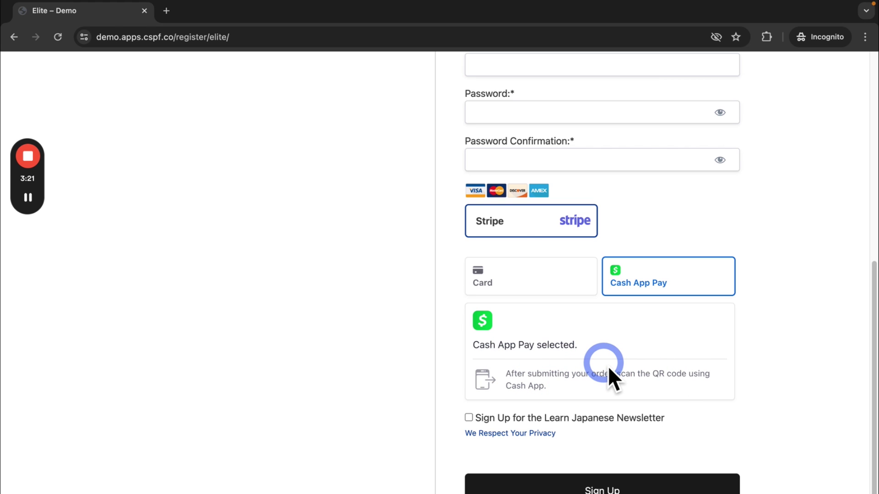
Step: Enter the member's first and last name, street address, city, country and state
{"action": "scroll", "coordinate": [603, 366], "scroll_direction": "up", "scroll_amount": 8}
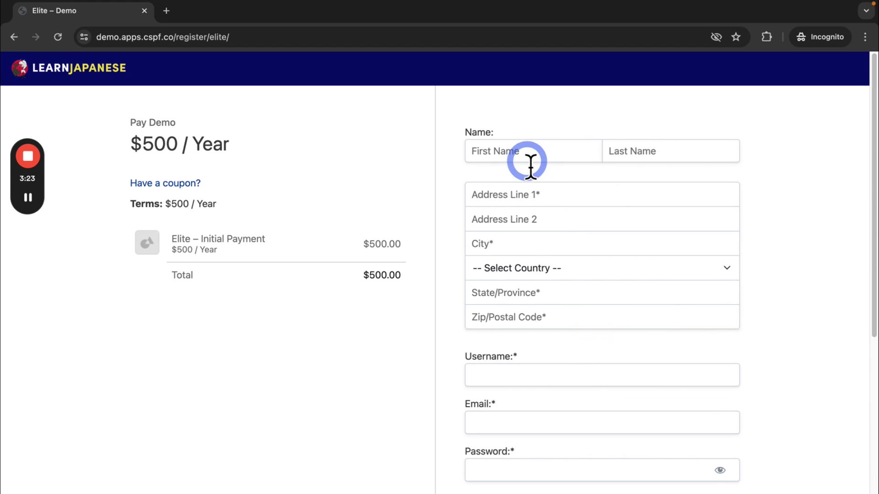
{"action": "left_click", "coordinate": [529, 159]}
{"action": "type", "text": "John"}
{"action": "key", "text": "Tab"}
{"action": "type", "text": "Doedoe"}
{"action": "key", "text": "Tab"}
{"action": "type", "text": "111 Ma"}
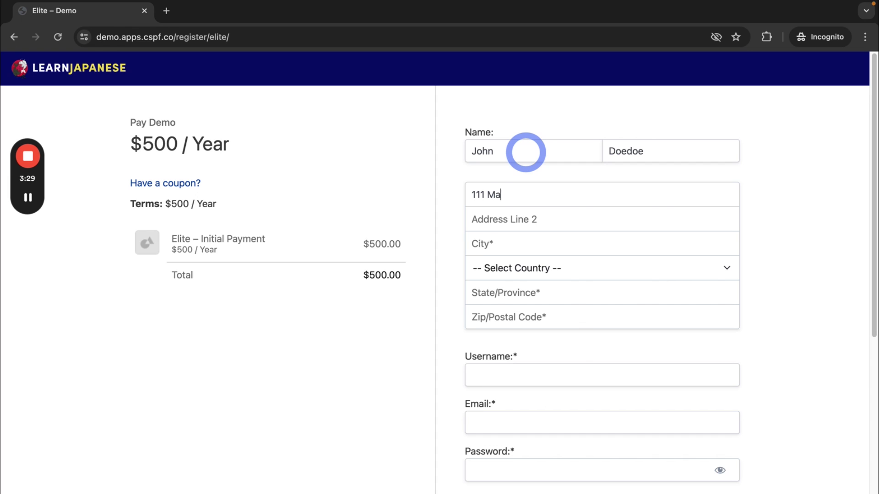
{"action": "type", "text": "in Street"}
{"action": "key", "text": "Tab"}
{"action": "key", "text": "Tab"}
{"action": "type", "text": "New York"}
{"action": "left_click", "coordinate": [543, 270]}
{"action": "left_click", "coordinate": [540, 285]}
{"action": "left_click", "coordinate": [513, 293]}
{"action": "left_click", "coordinate": [512, 323]}
Step: Fill in the zip code, username, e-mail address, and a matching password and confirmation
{"action": "type", "text": "90210"}
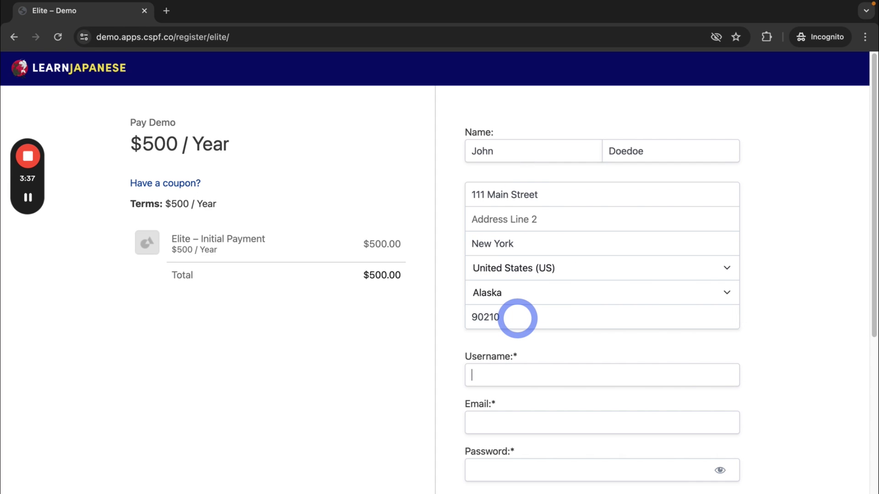
{"action": "type", "text": "johndoedoe"}
{"action": "key", "text": "Tab"}
{"action": "type", "text": "johndoedoe@email.com"}
{"action": "key", "text": "Tab"}
{"action": "type", "text": "johndoe"}
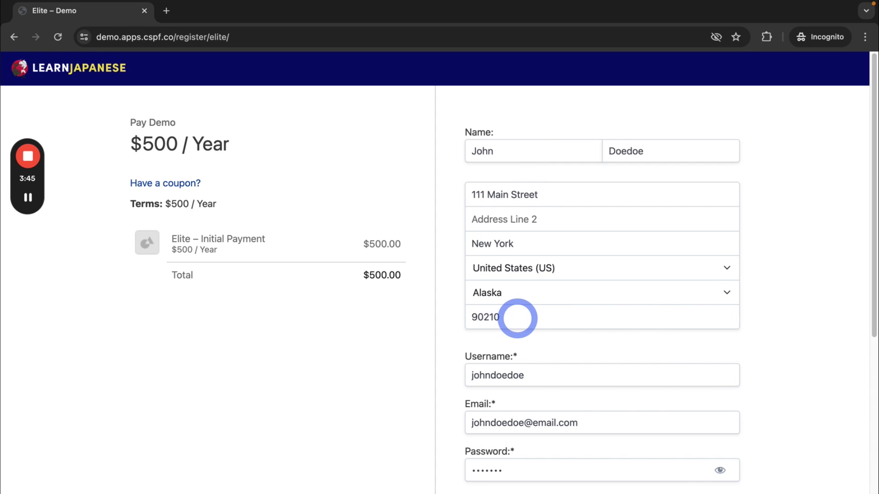
{"action": "key", "text": "Tab"}
{"action": "type", "text": "johndoe"}
{"action": "scroll", "coordinate": [517, 318], "scroll_direction": "down", "scroll_amount": 8}
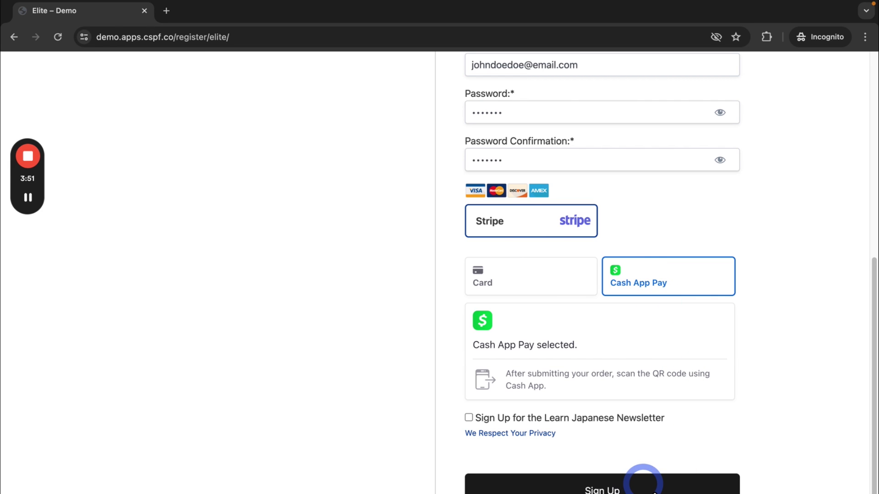
Step: Submit the Elite signup to bring up the Cash App Pay QR code
{"action": "left_click", "coordinate": [650, 488]}
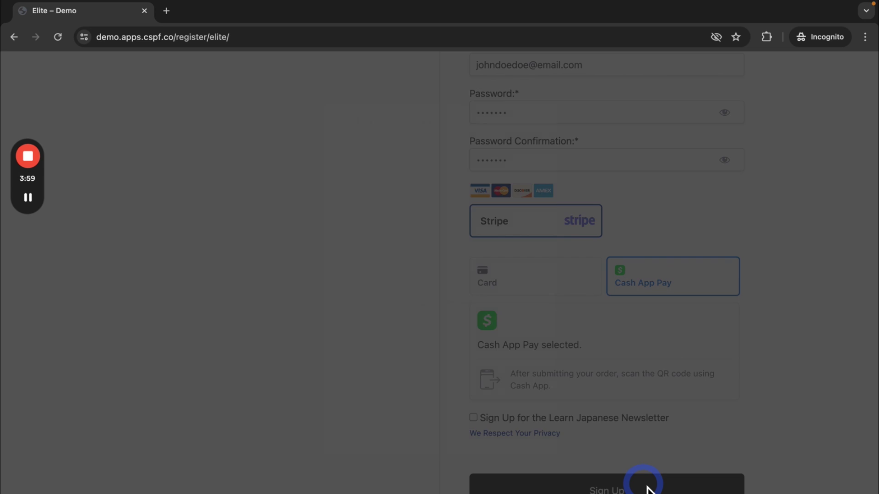